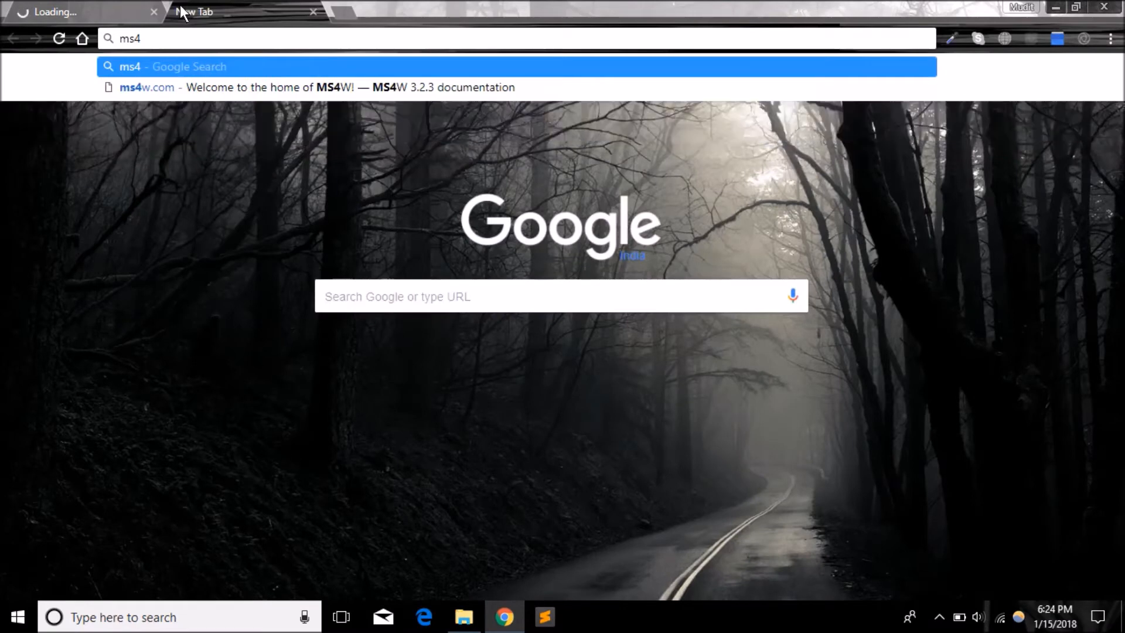
text(w.com)
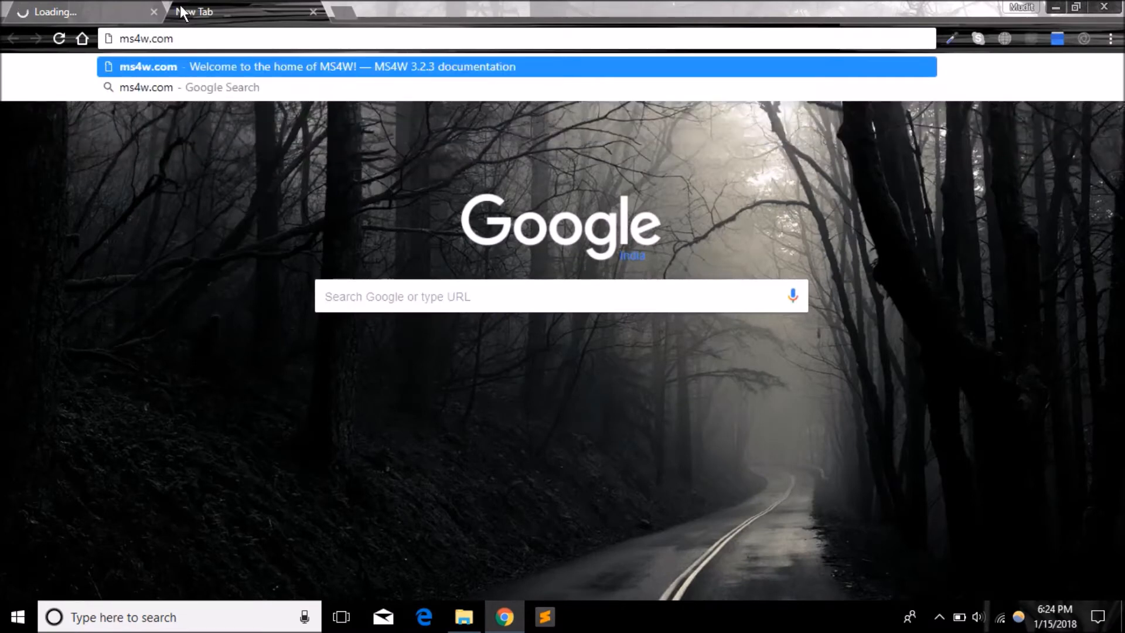
key(Left)
key(Home)
text(http)
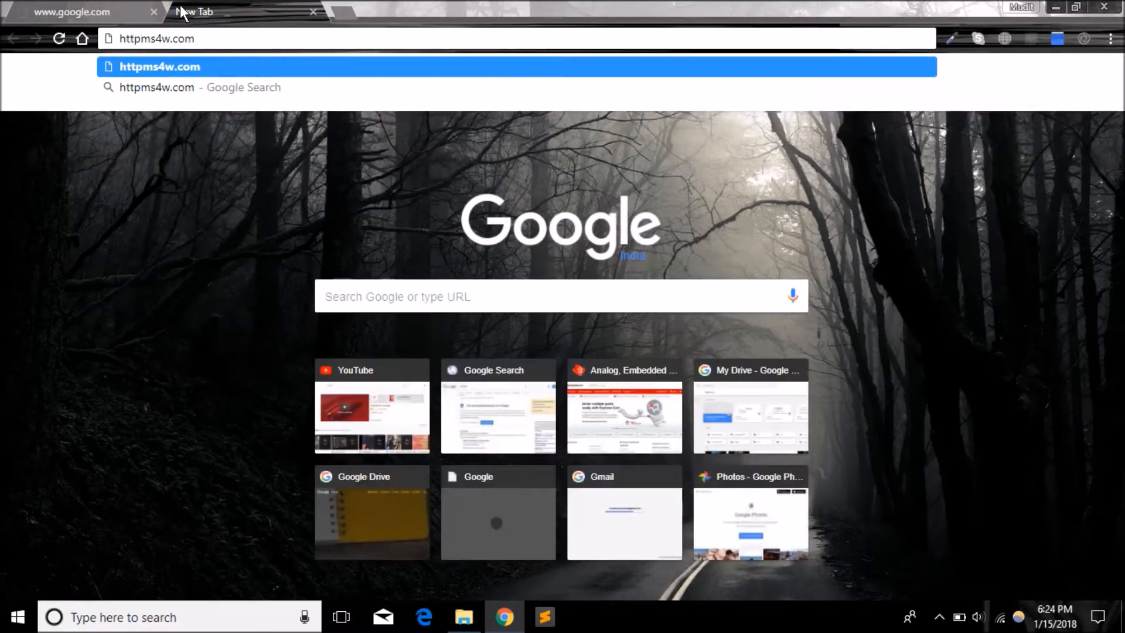
text(://)
key(Return)
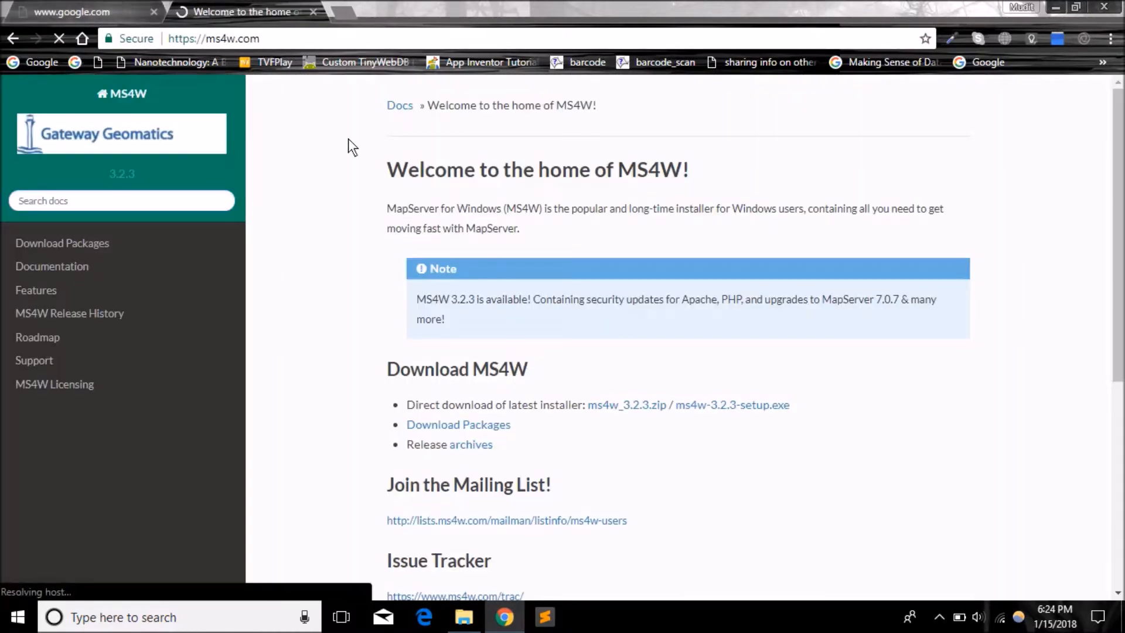
Step: Download the ms4w-3.2.3-setup.exe installer from the site's Download Packages page and open its download folder
drag(1120, 281, 1120, 484)
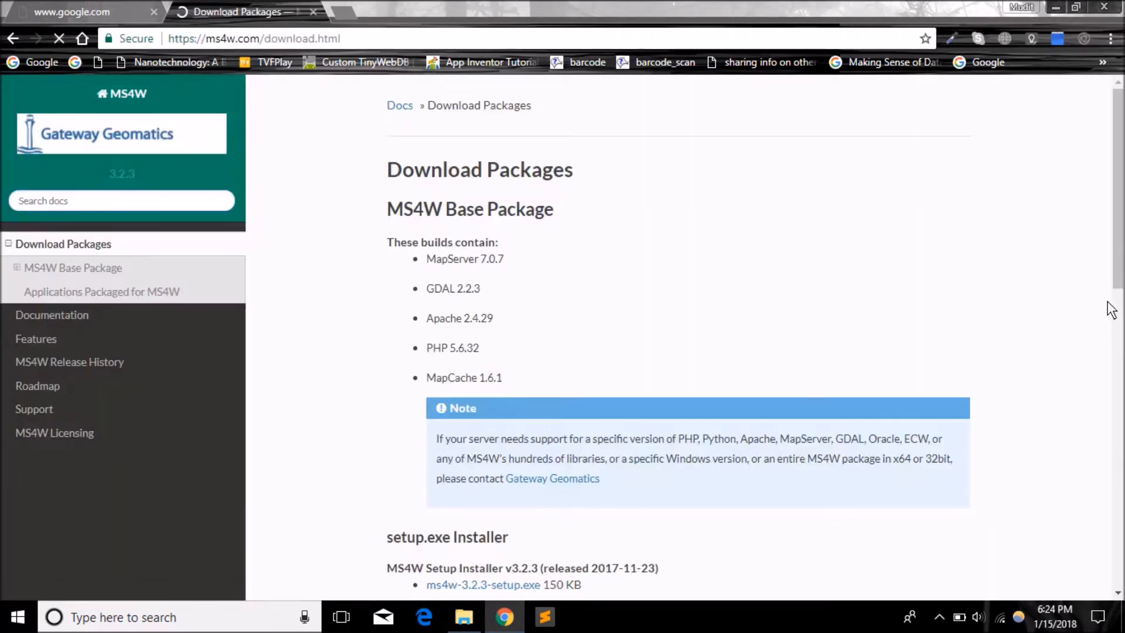
drag(1123, 179, 1122, 213)
click(526, 525)
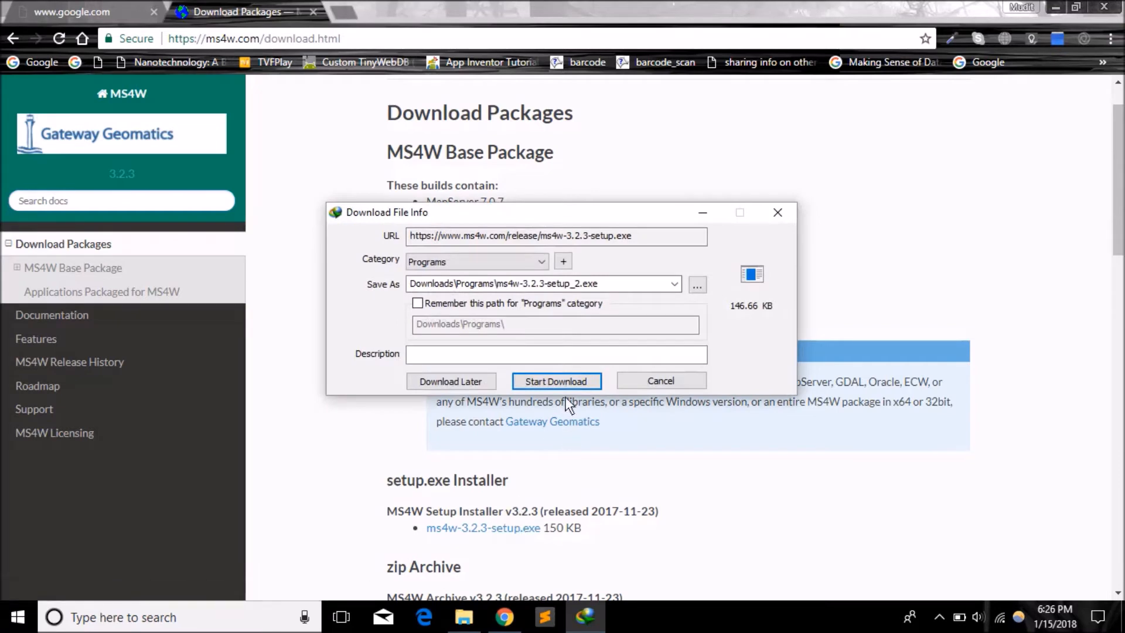
click(566, 382)
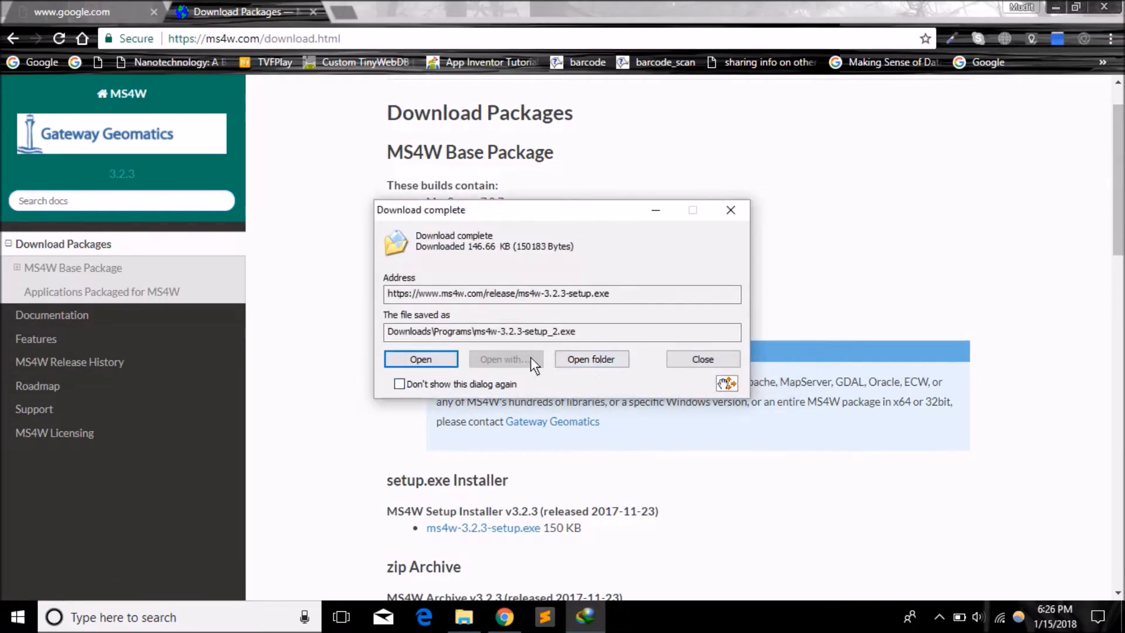
click(602, 360)
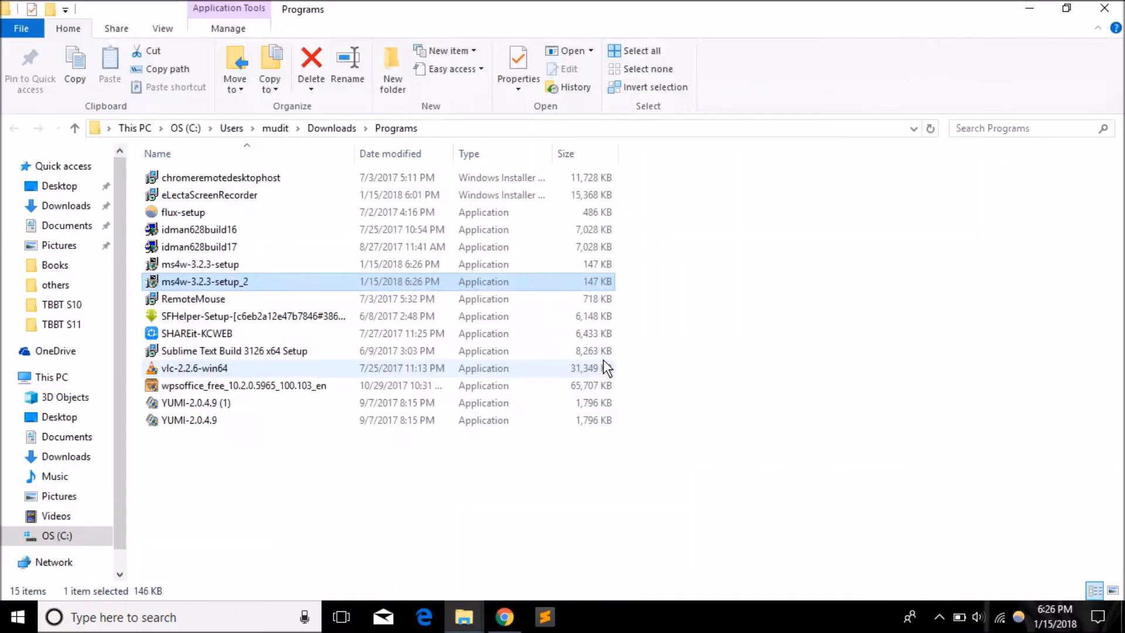
Step: Launch the ms4w-3.2.3-setup_2 installer and accept its license agreement
double_click(433, 276)
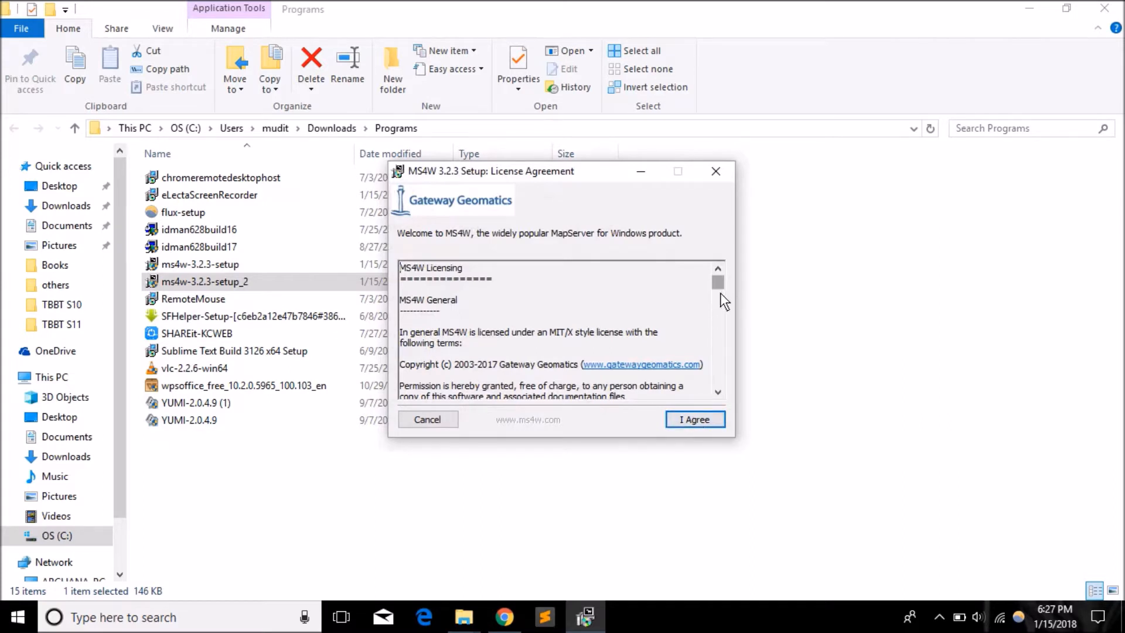
right_click(722, 341)
click(679, 441)
click(687, 412)
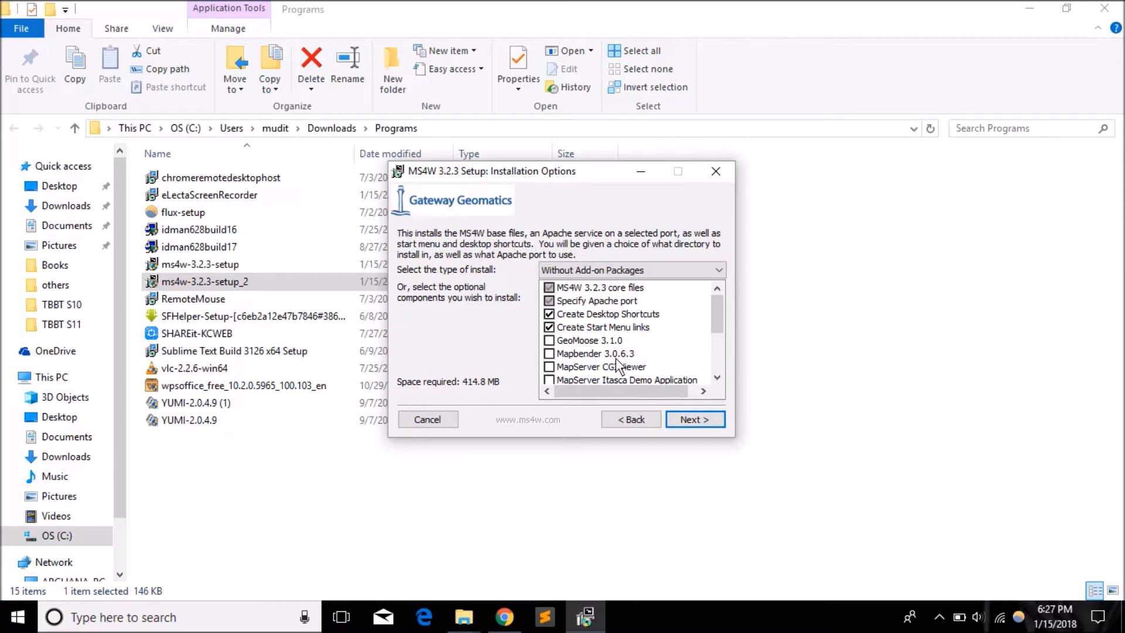
Step: Exclude Start Menu links, include the Mapbender 3.0.6.3 component, and continue to the installation folder settings
right_click(715, 318)
click(667, 323)
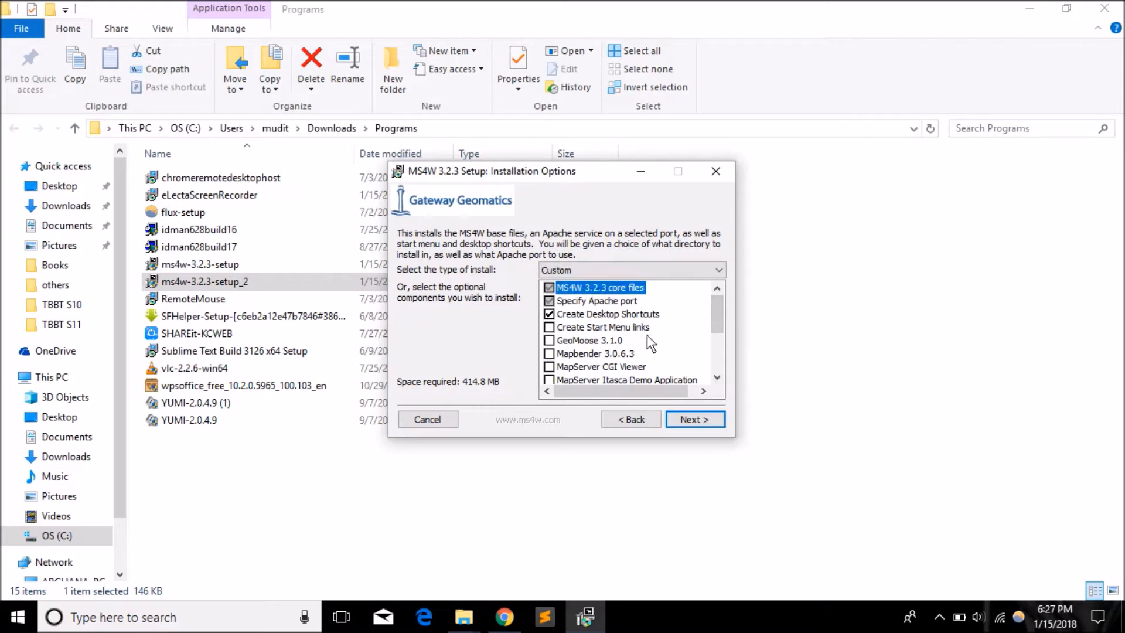
click(549, 354)
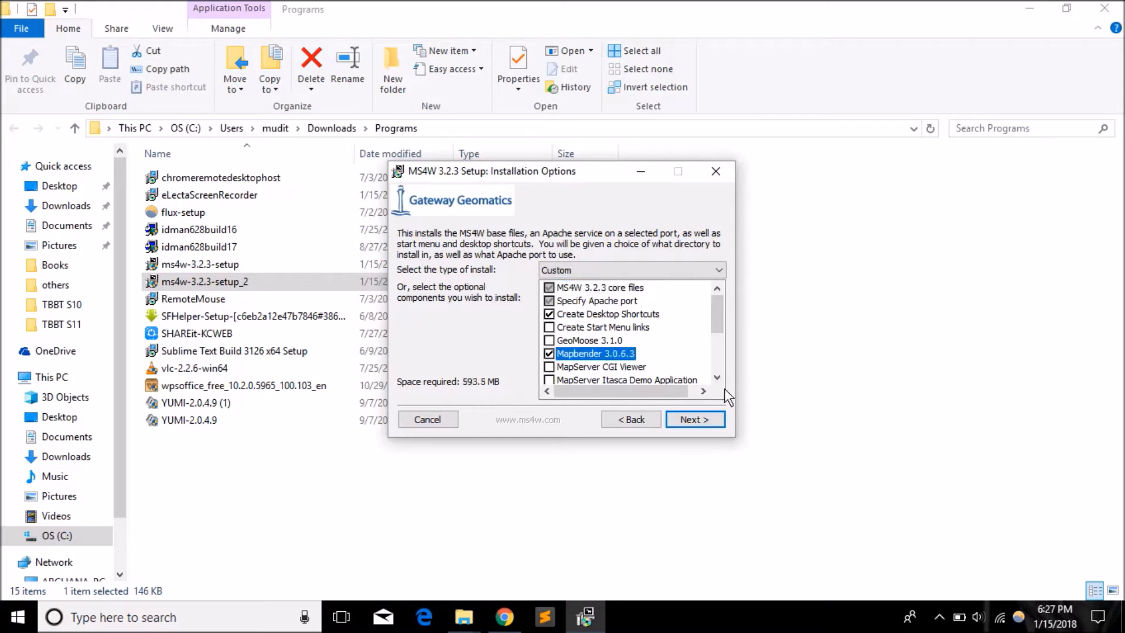
click(695, 420)
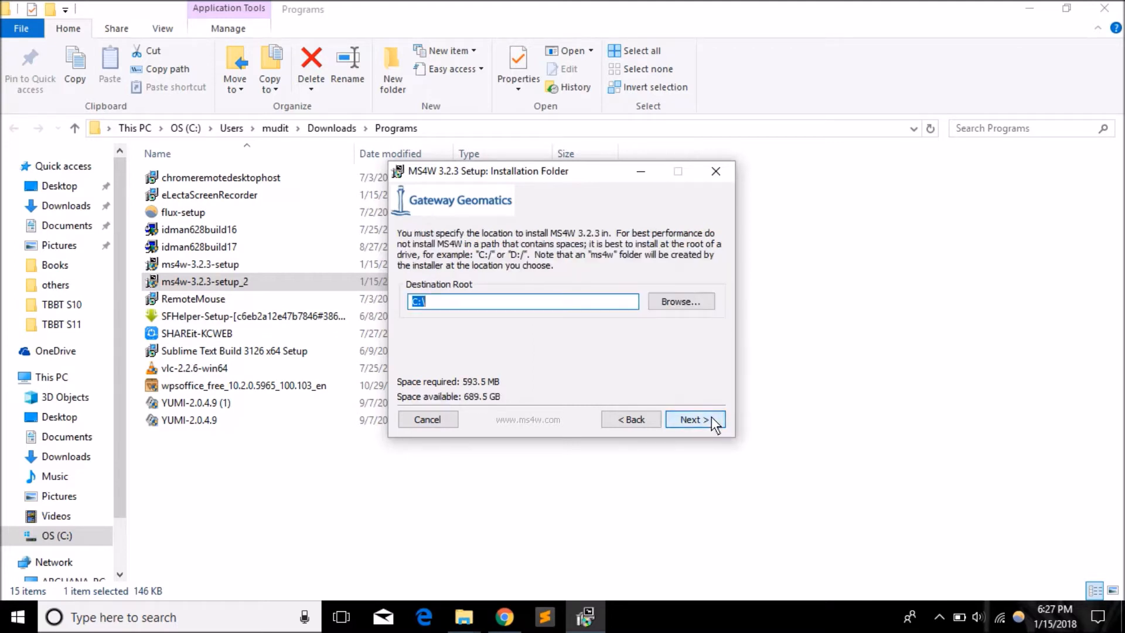
Step: Set the installer's destination root to C:\ and continue to the Apache port settings
click(417, 302)
key(BackSpace)
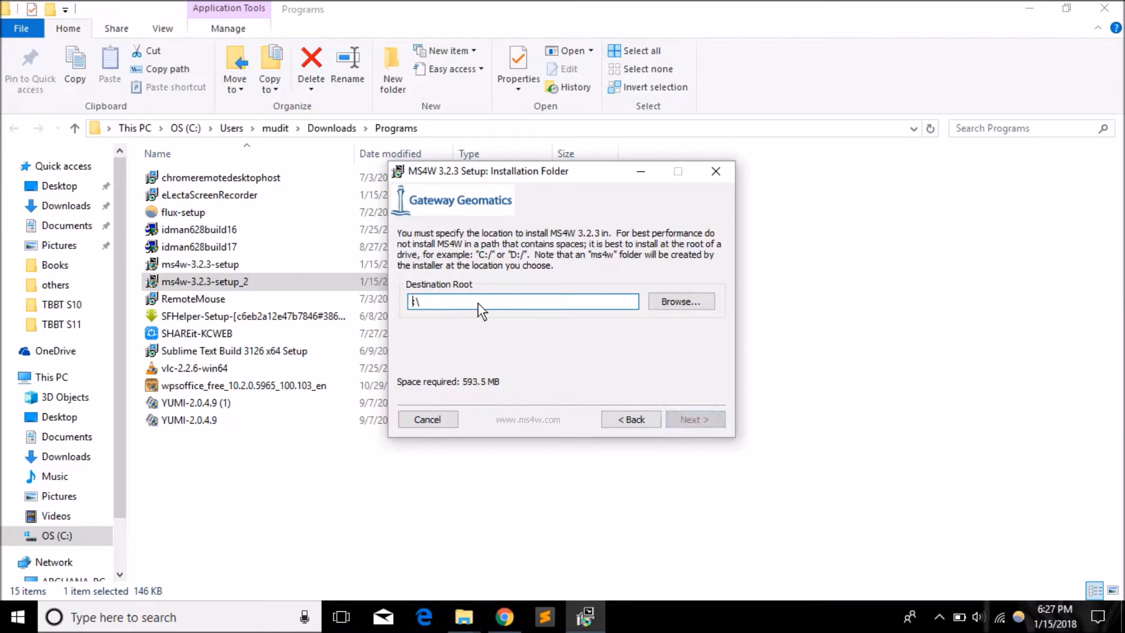
text(D)
key(Left)
key(Left)
key(BackSpace)
text(C)
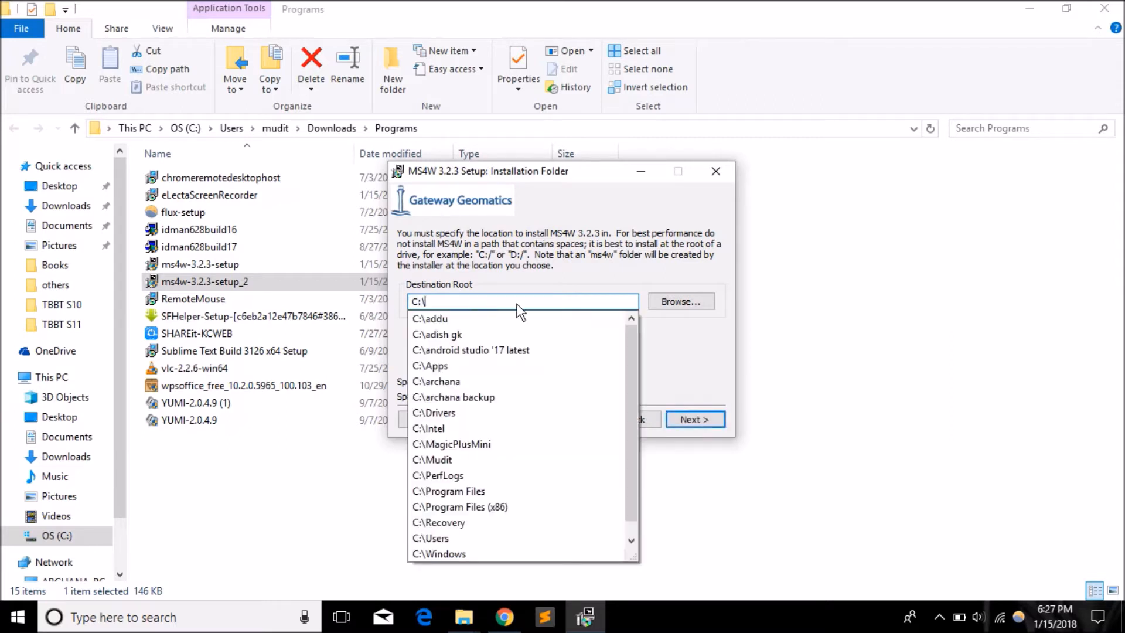
click(698, 315)
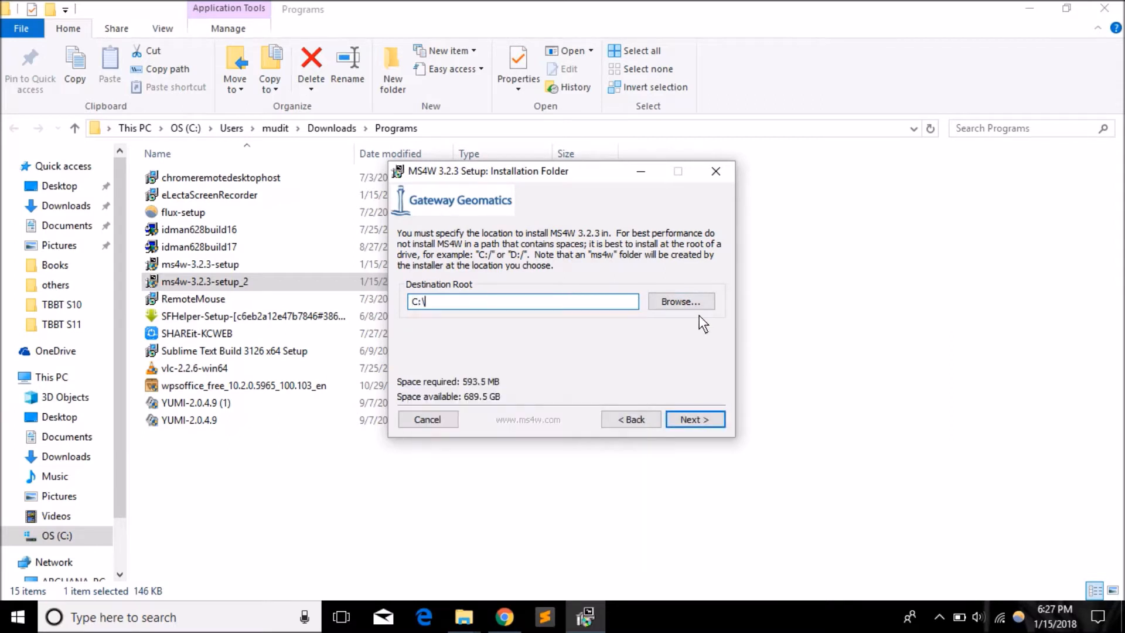
click(703, 416)
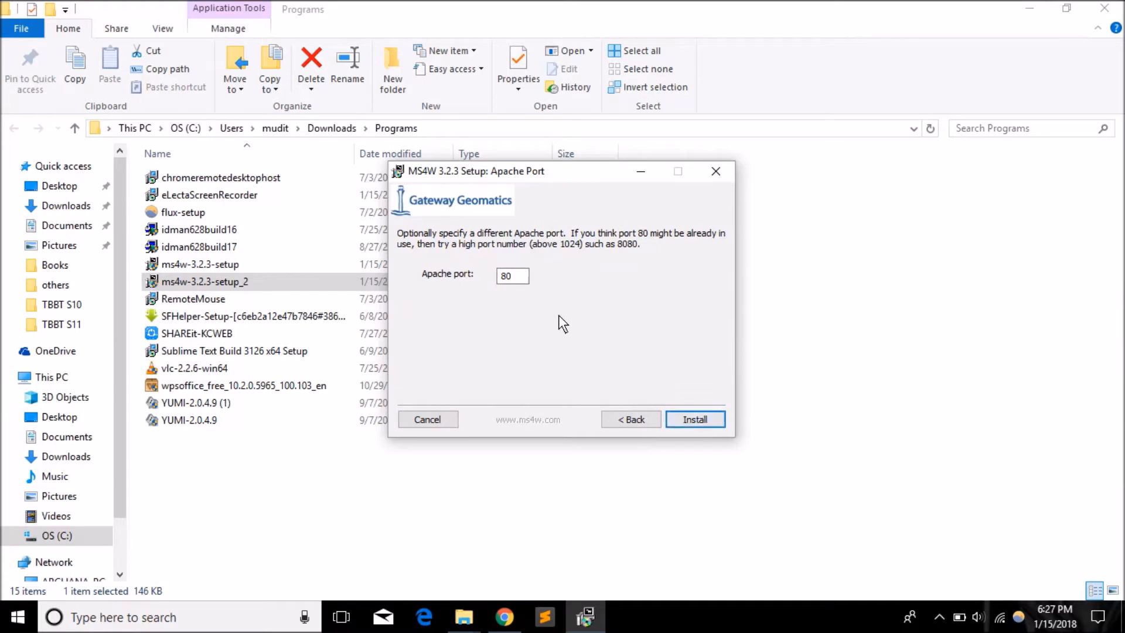
Step: Install MS4W with Apache port 80, then close the finished installer and the remaining open windows
click(702, 420)
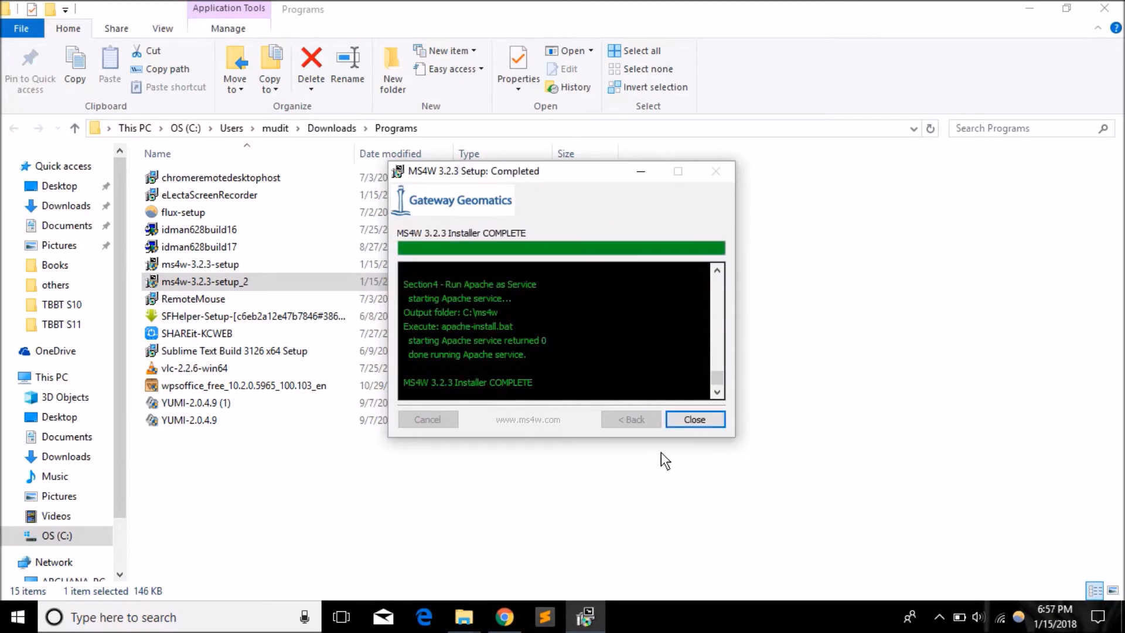
click(688, 417)
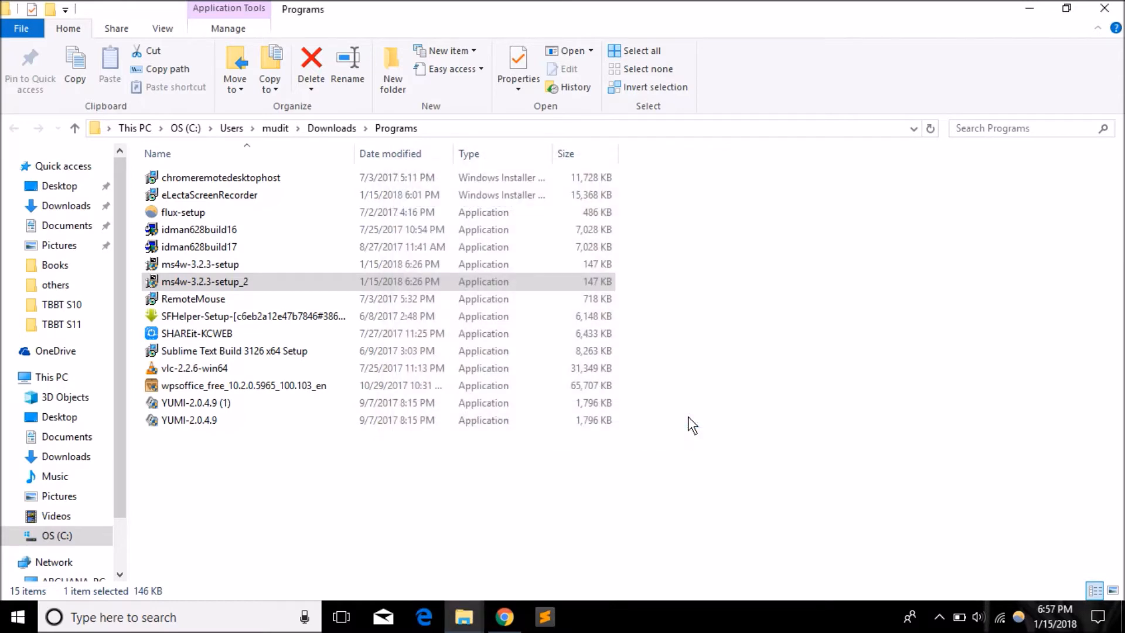
click(1100, 9)
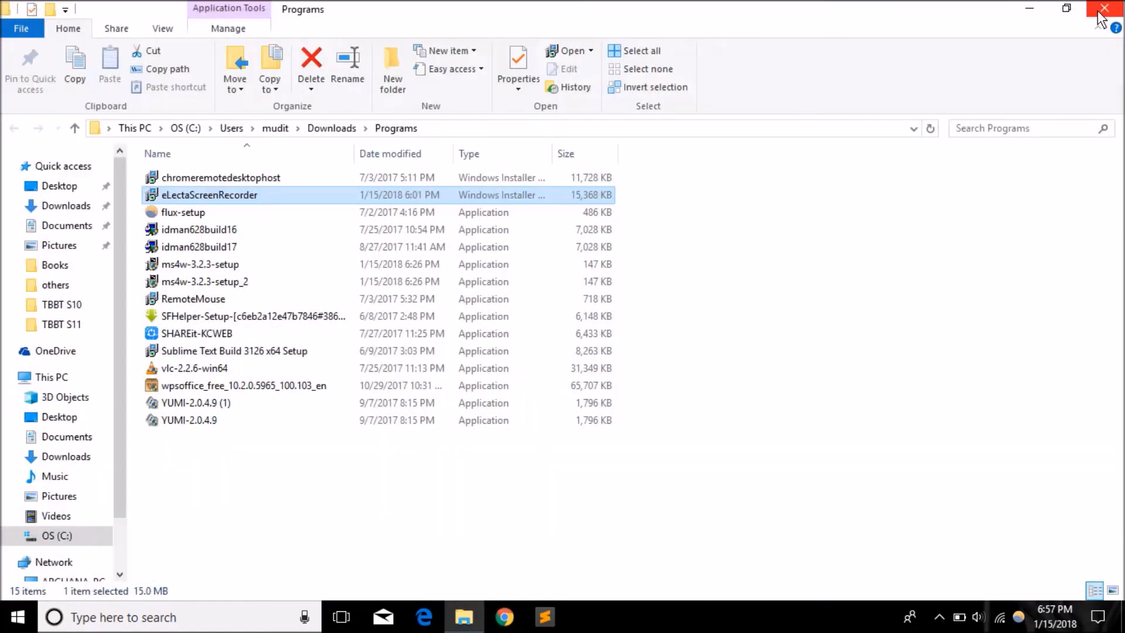
click(1100, 10)
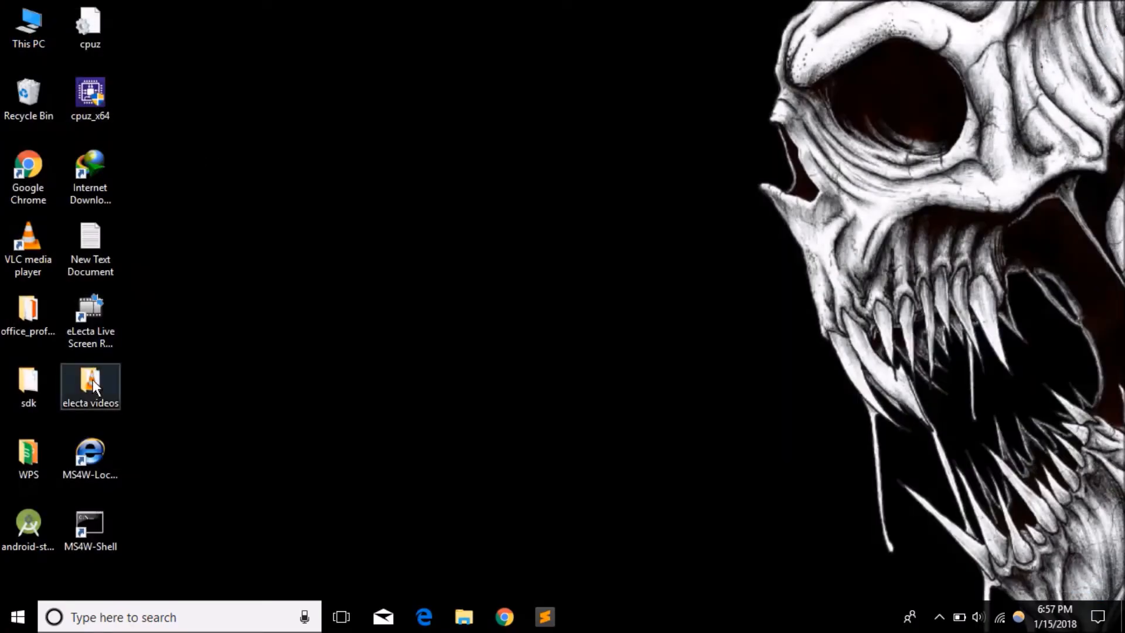
Step: Open the MS4W localhost page from its desktop shortcut, postpone the Internet Explorer setup and maximize the window
click(93, 451)
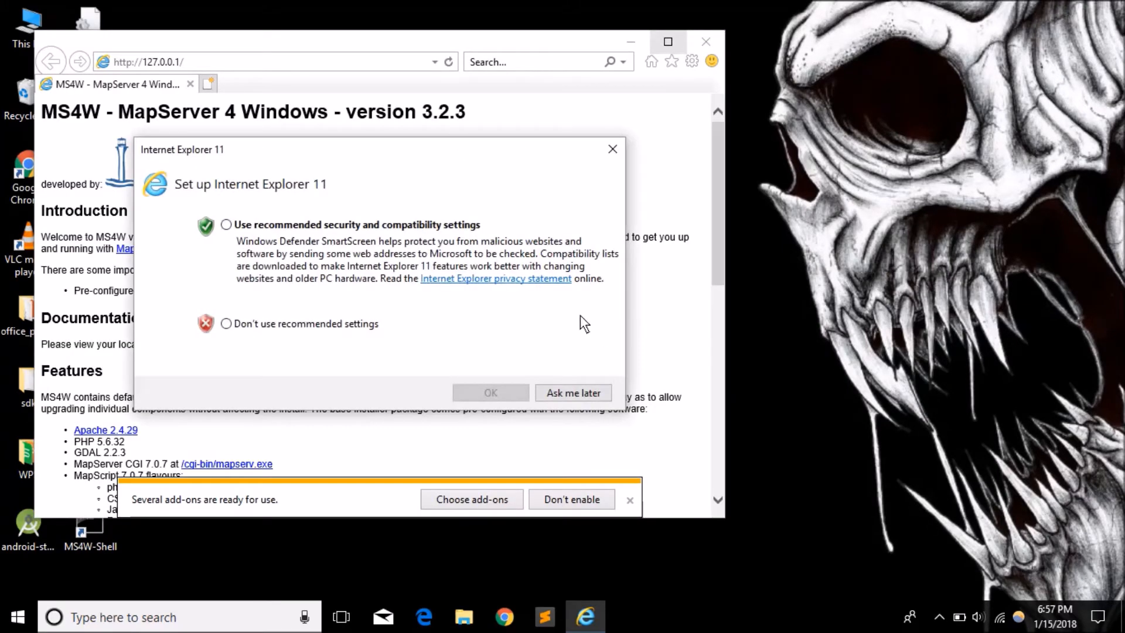
click(580, 399)
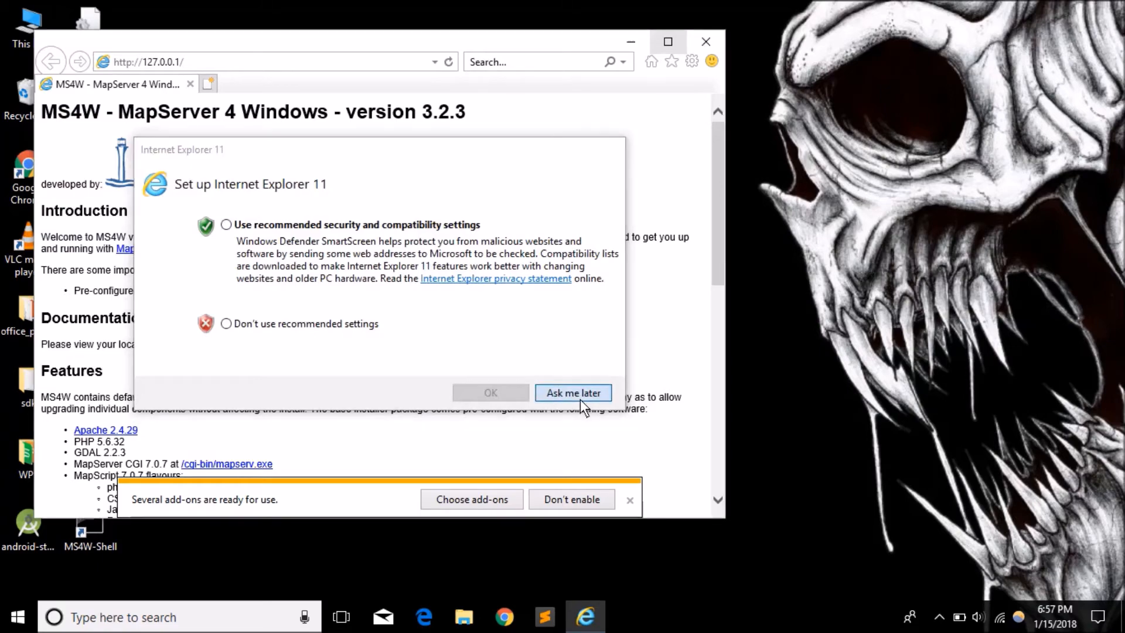
click(680, 48)
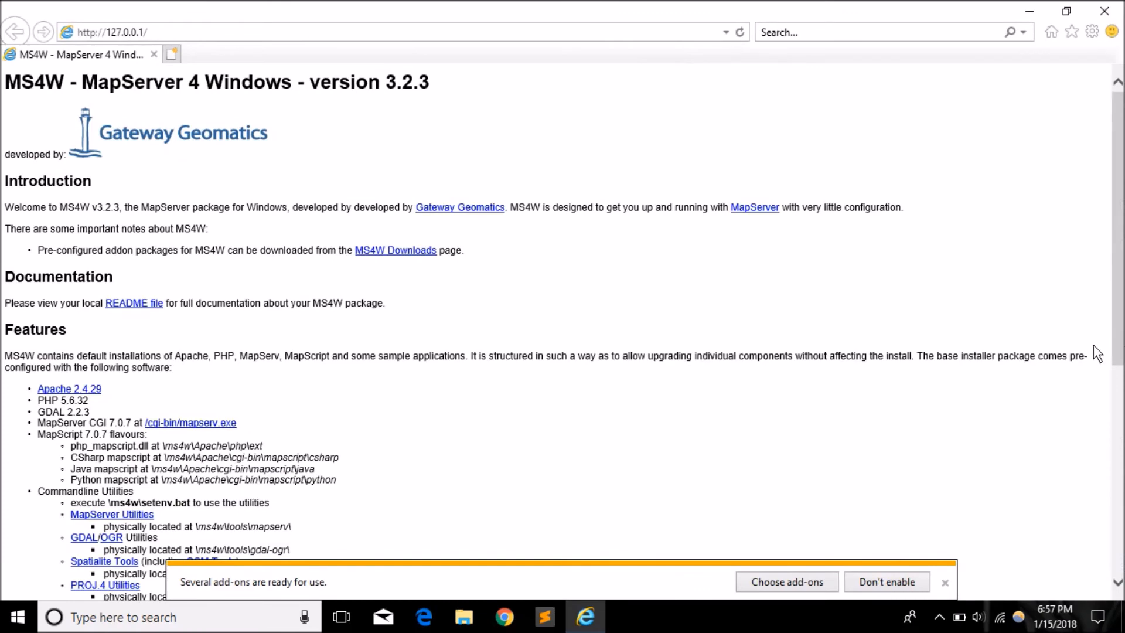
Step: Open the Mapbender Demo Applications from the local MS4W page and decline enabling the browser add-ons
drag(1121, 328, 1116, 543)
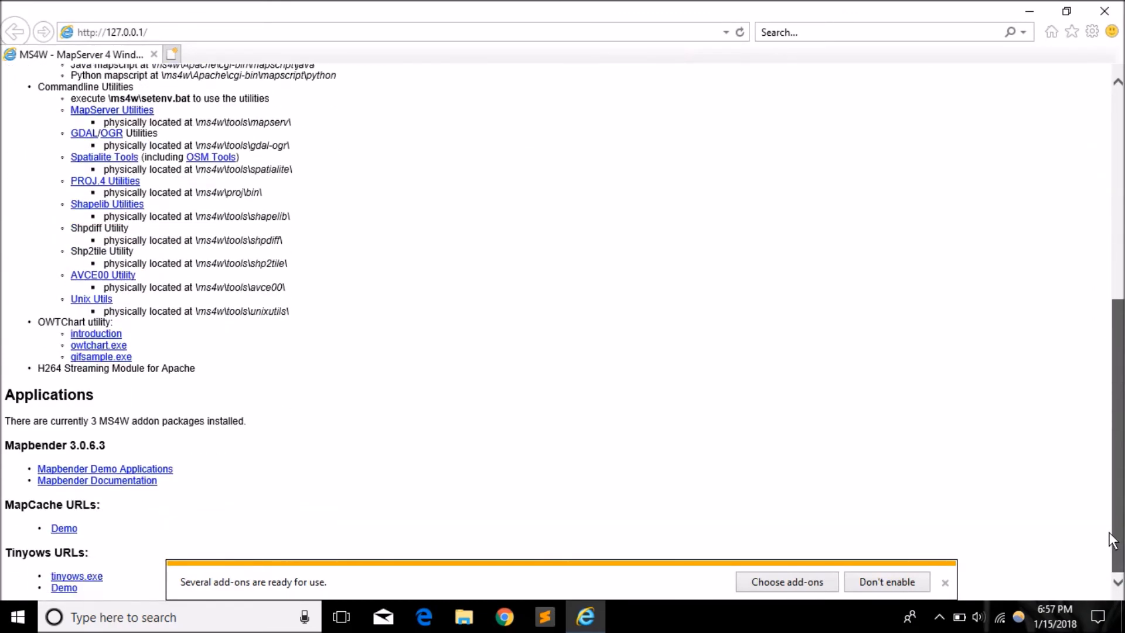
click(150, 471)
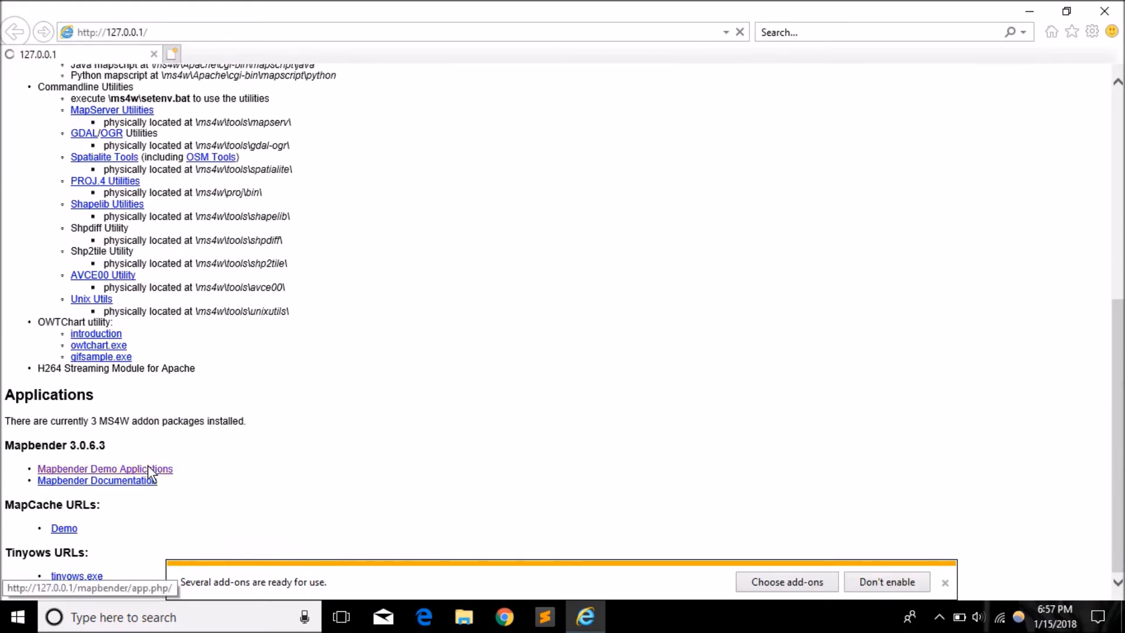
click(876, 579)
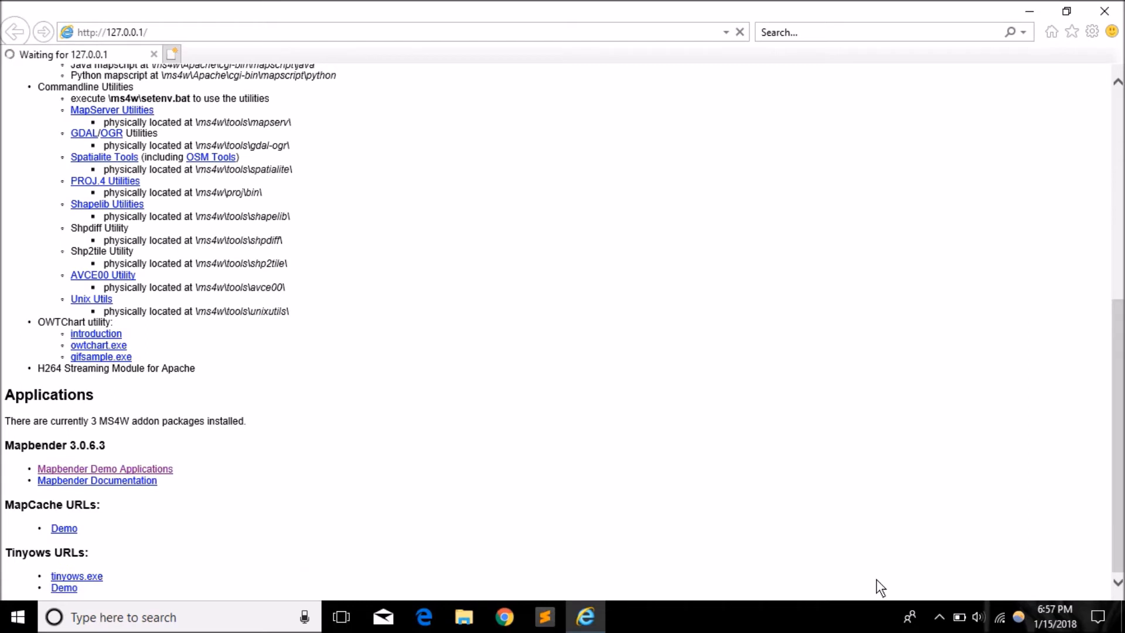
click(139, 472)
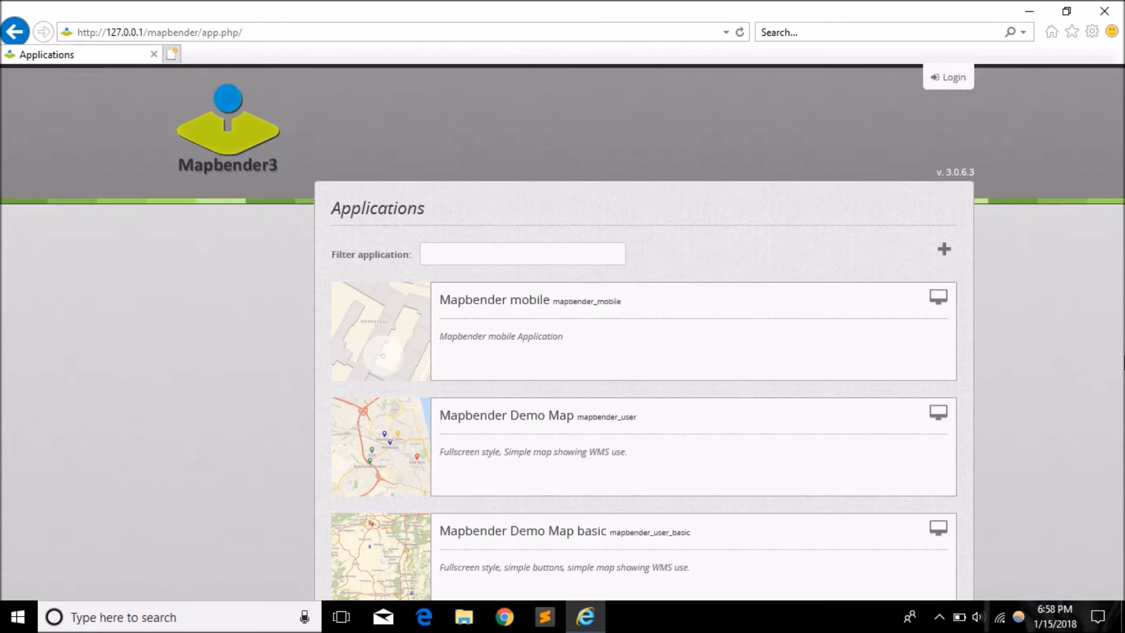
Step: Look through the list of Mapbender applications and open Mapbender Demo Map
drag(1114, 364, 1114, 454)
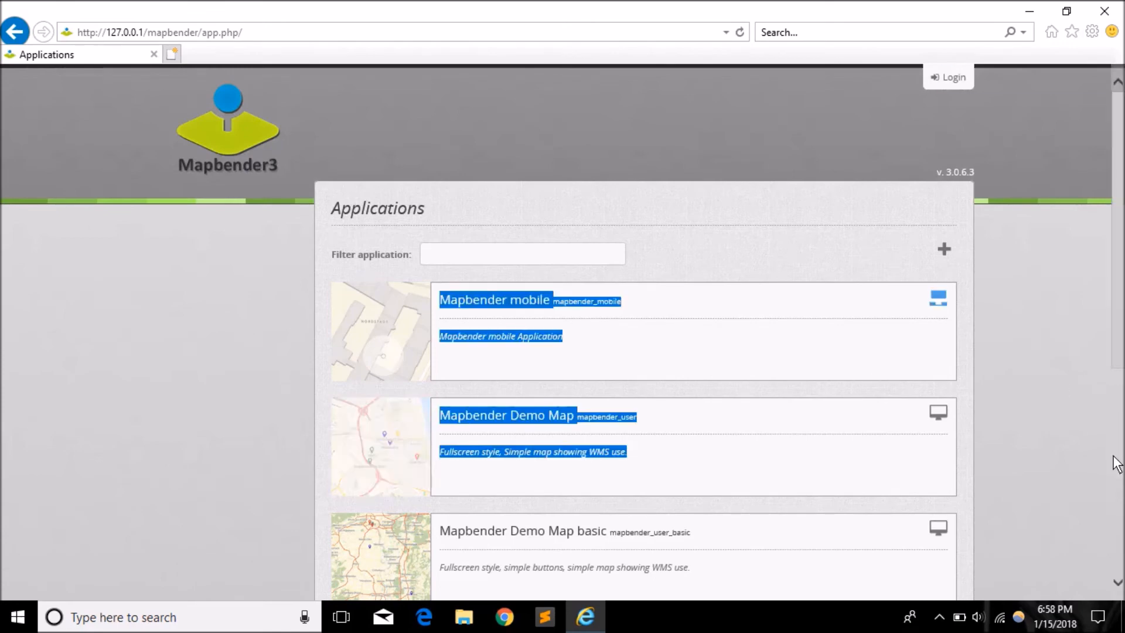
drag(1117, 333, 1119, 524)
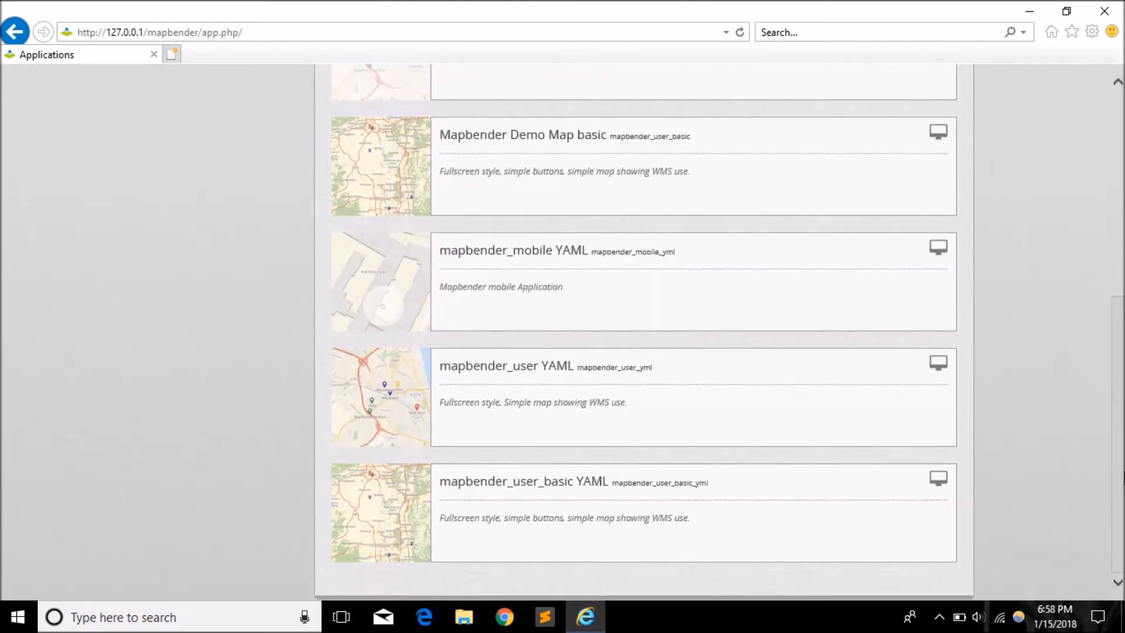
right_click(1117, 351)
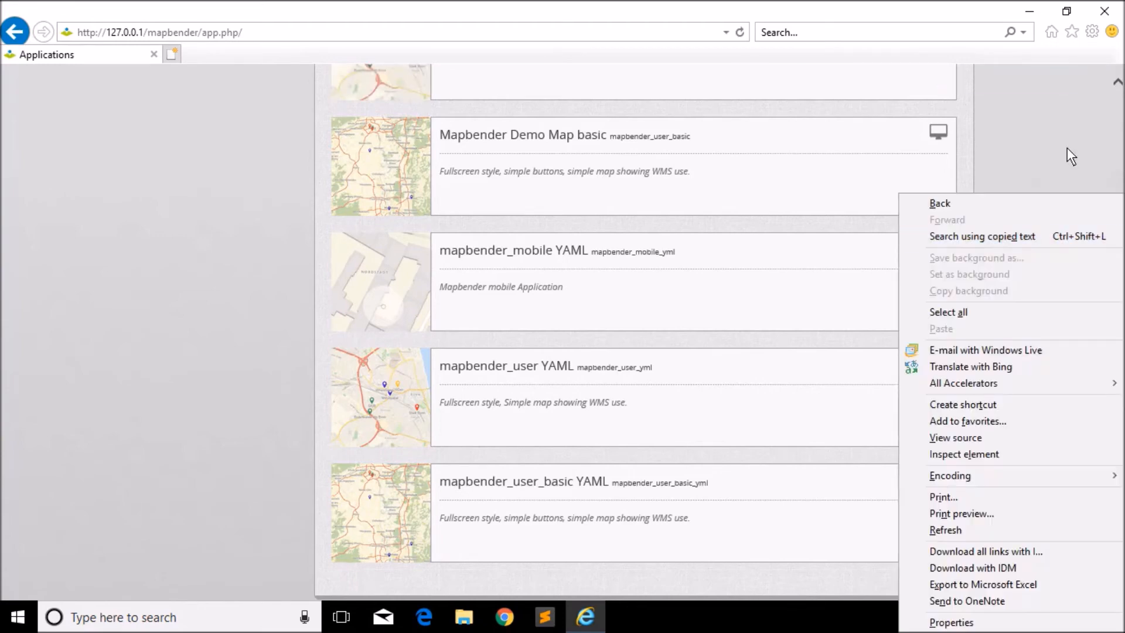
click(1088, 166)
drag(1123, 320, 1124, 169)
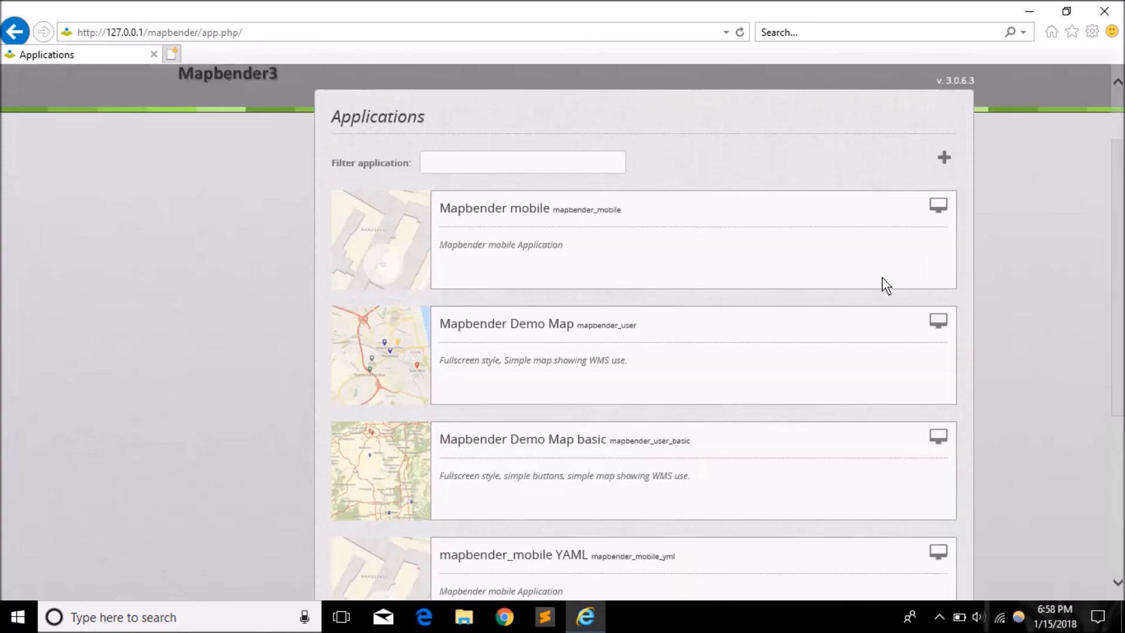
click(536, 328)
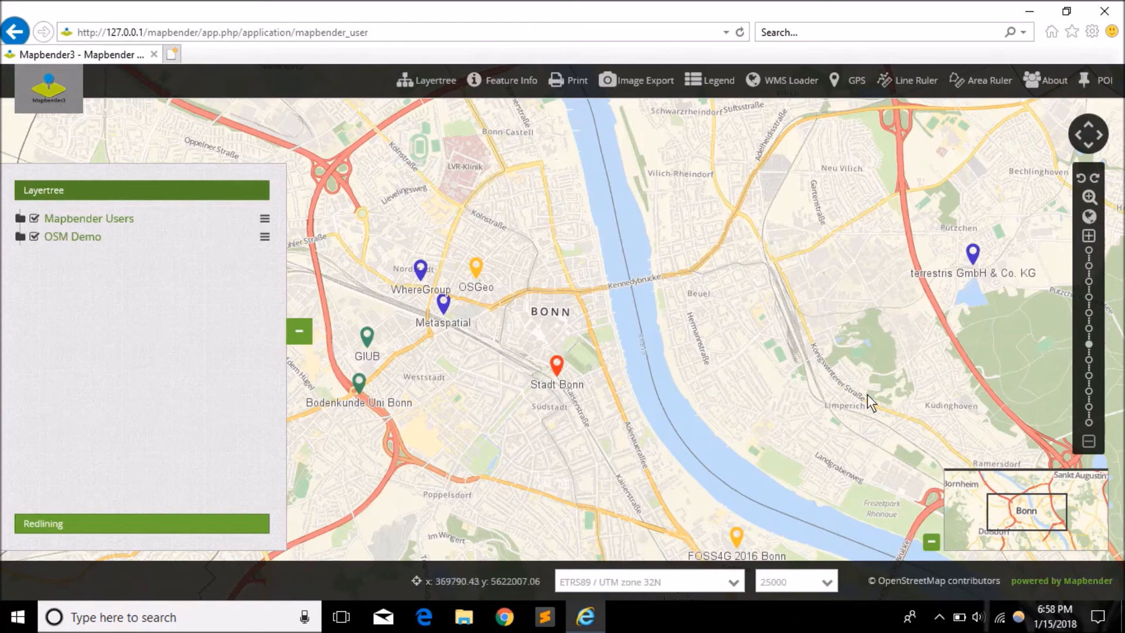
Step: Return to the local MS4W start page and close the browser
click(16, 32)
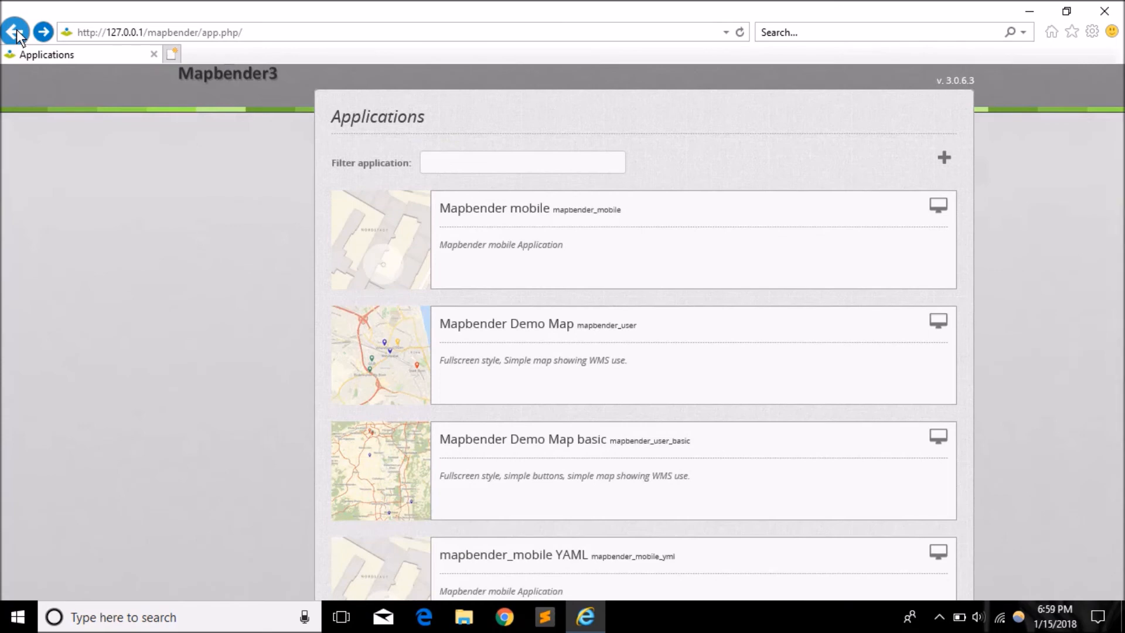
click(16, 32)
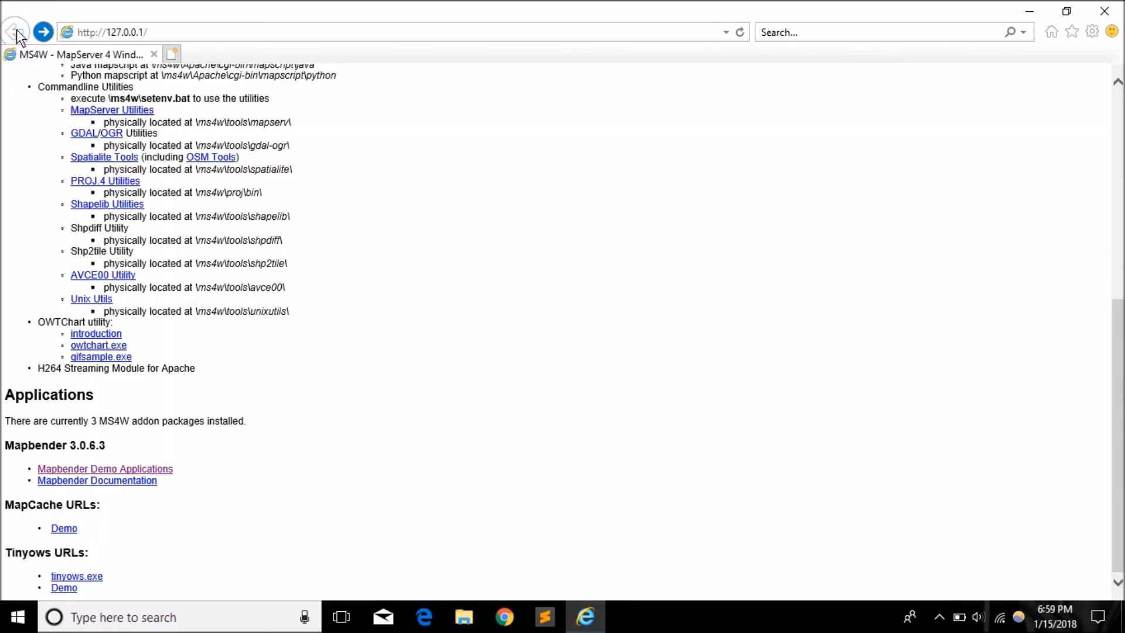
click(1104, 11)
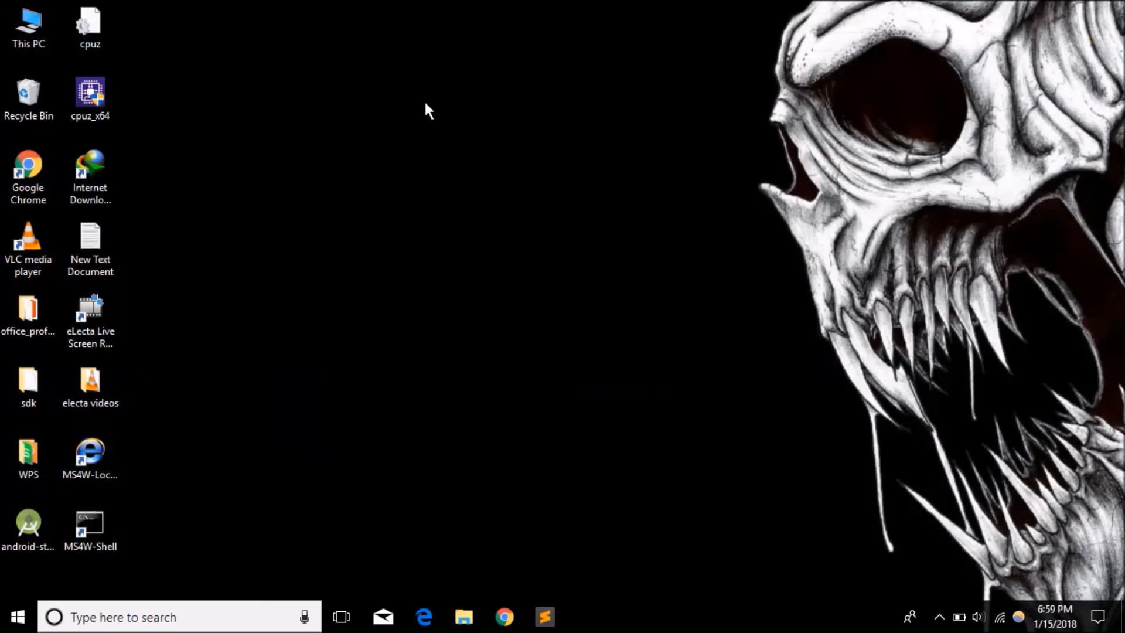
Step: Run mapserv -v in the MS4W-Shell to check the MapServer version, and exit the shell
double_click(87, 539)
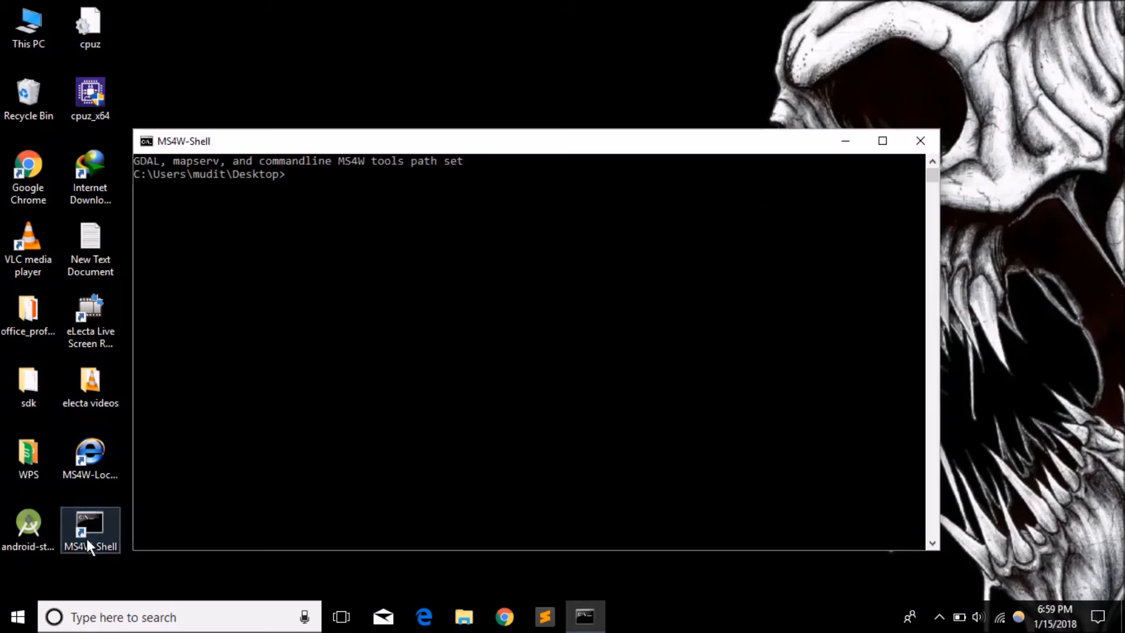
text(map)
text(ser)
text(ver)
key(BackSpace)
key(BackSpace)
text(-)
key(BackSpace)
text(v)
key(Return)
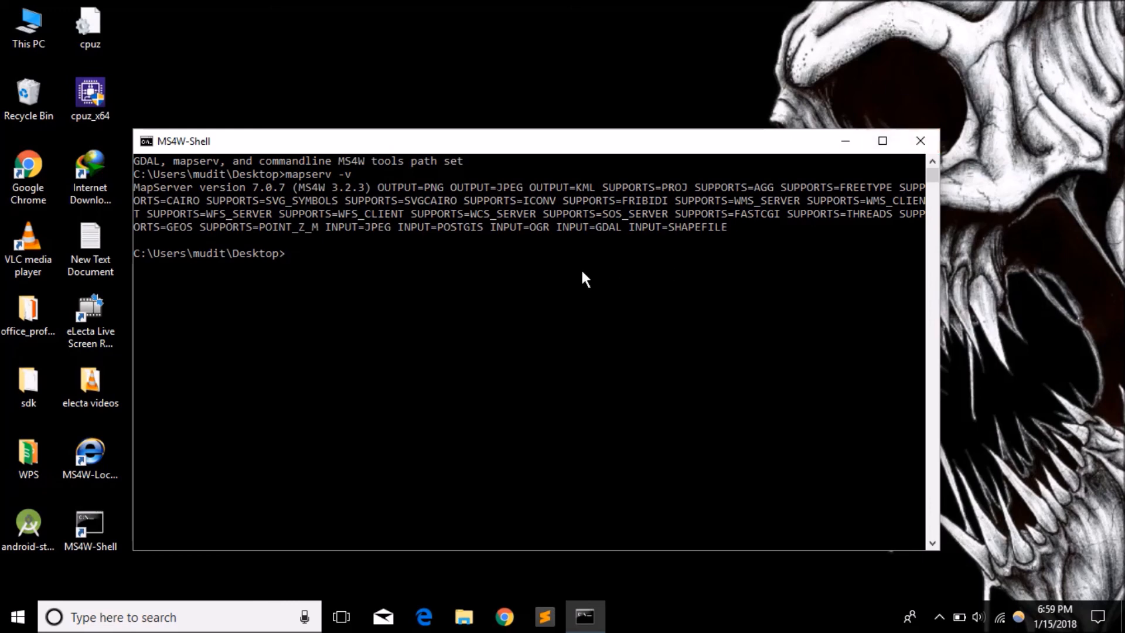
text(exit)
key(Return)
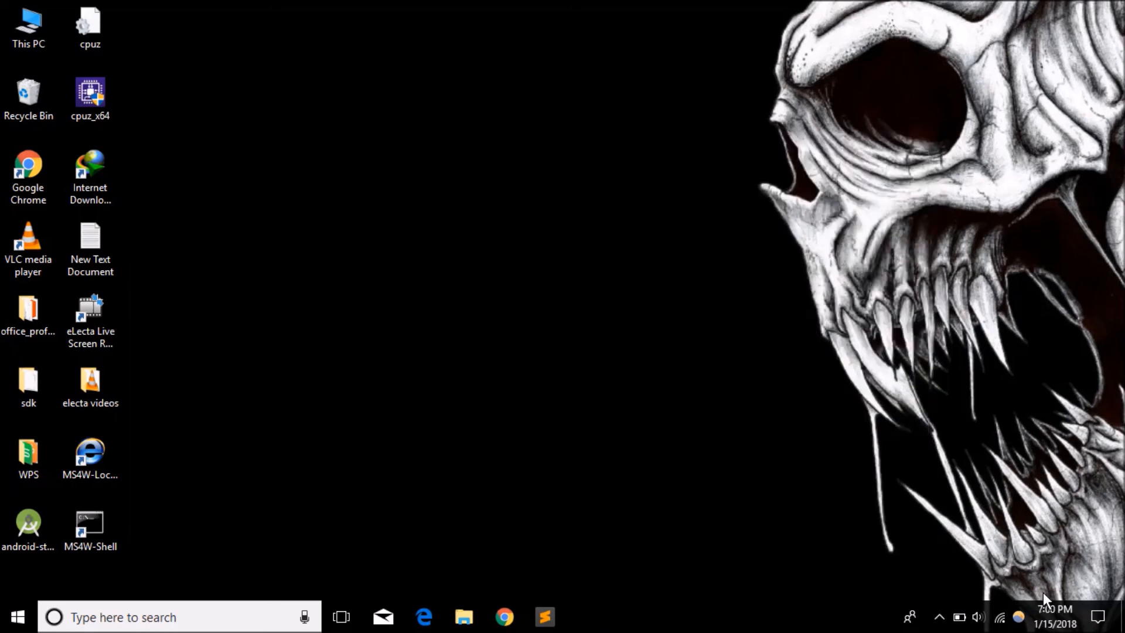